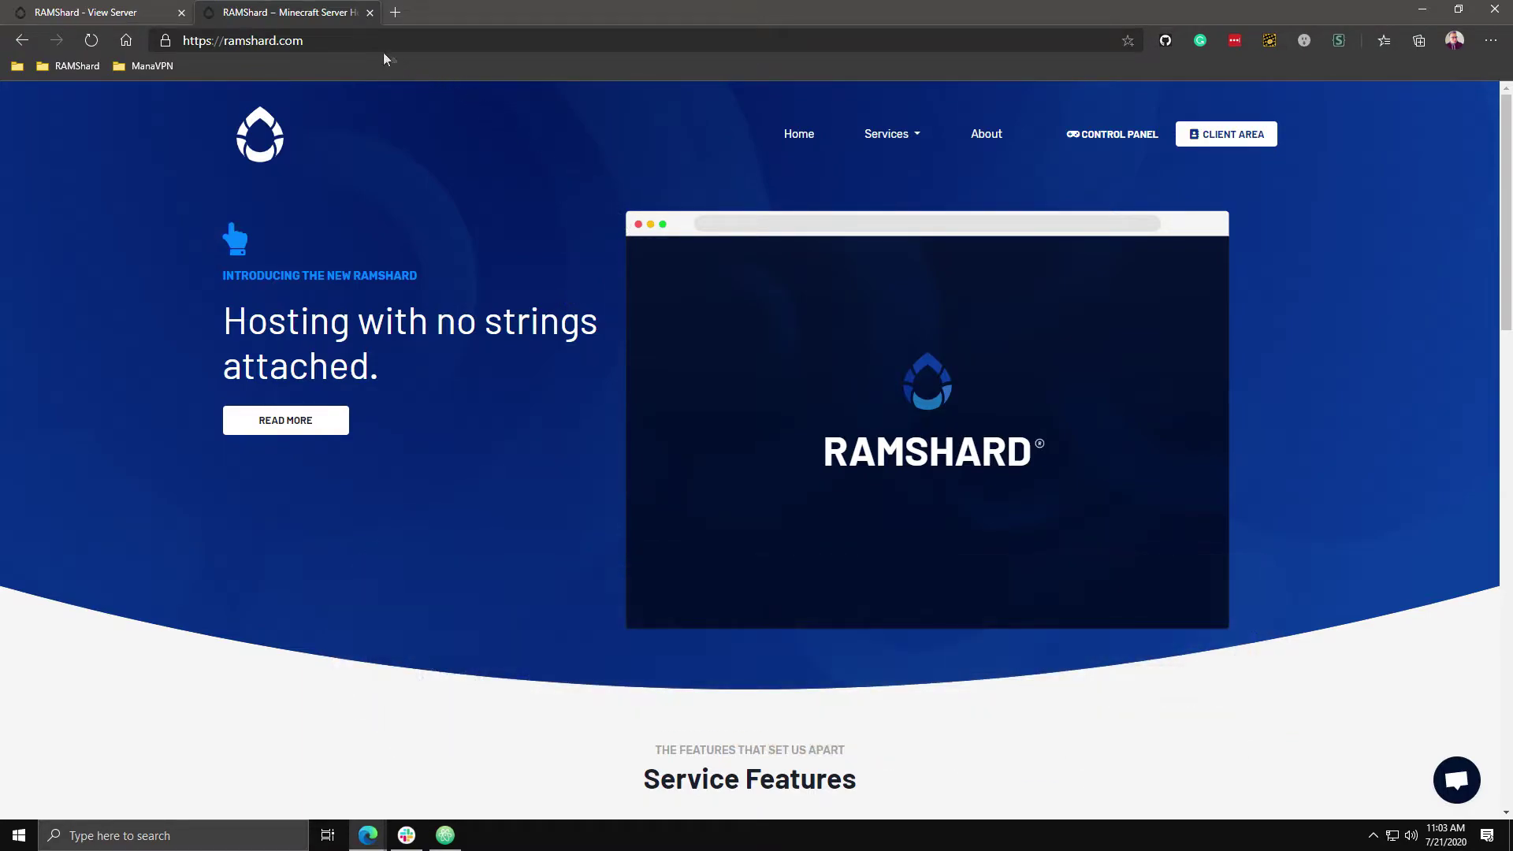
# Return to the RAMShard Tutorial Server pages and verify the 'Cleanup completed' console line.
pyautogui.click(150, 13)
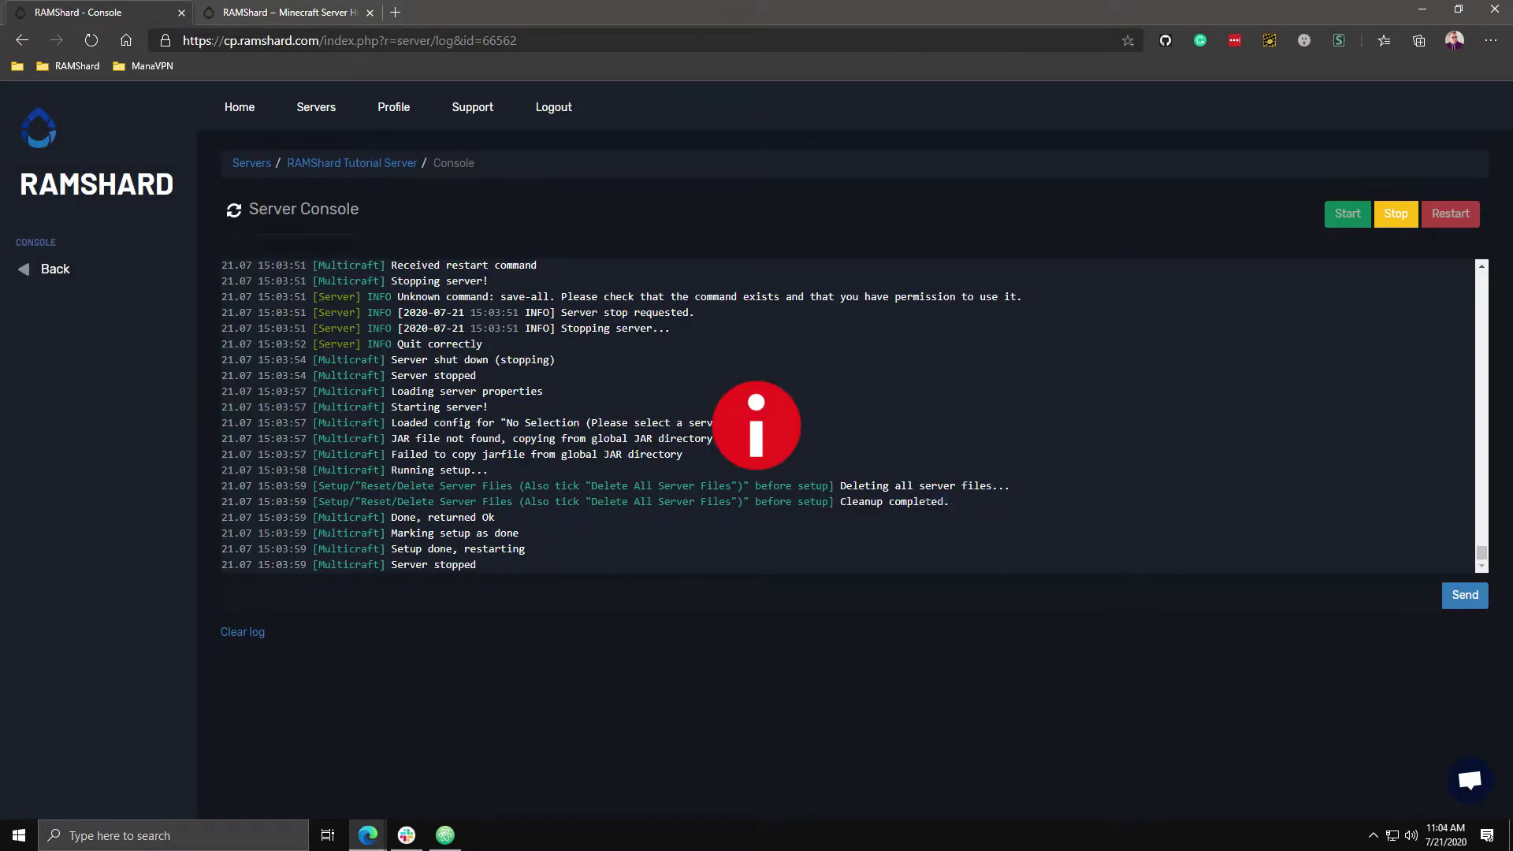
pyautogui.moveTo(950, 502); pyautogui.dragTo(256, 486)
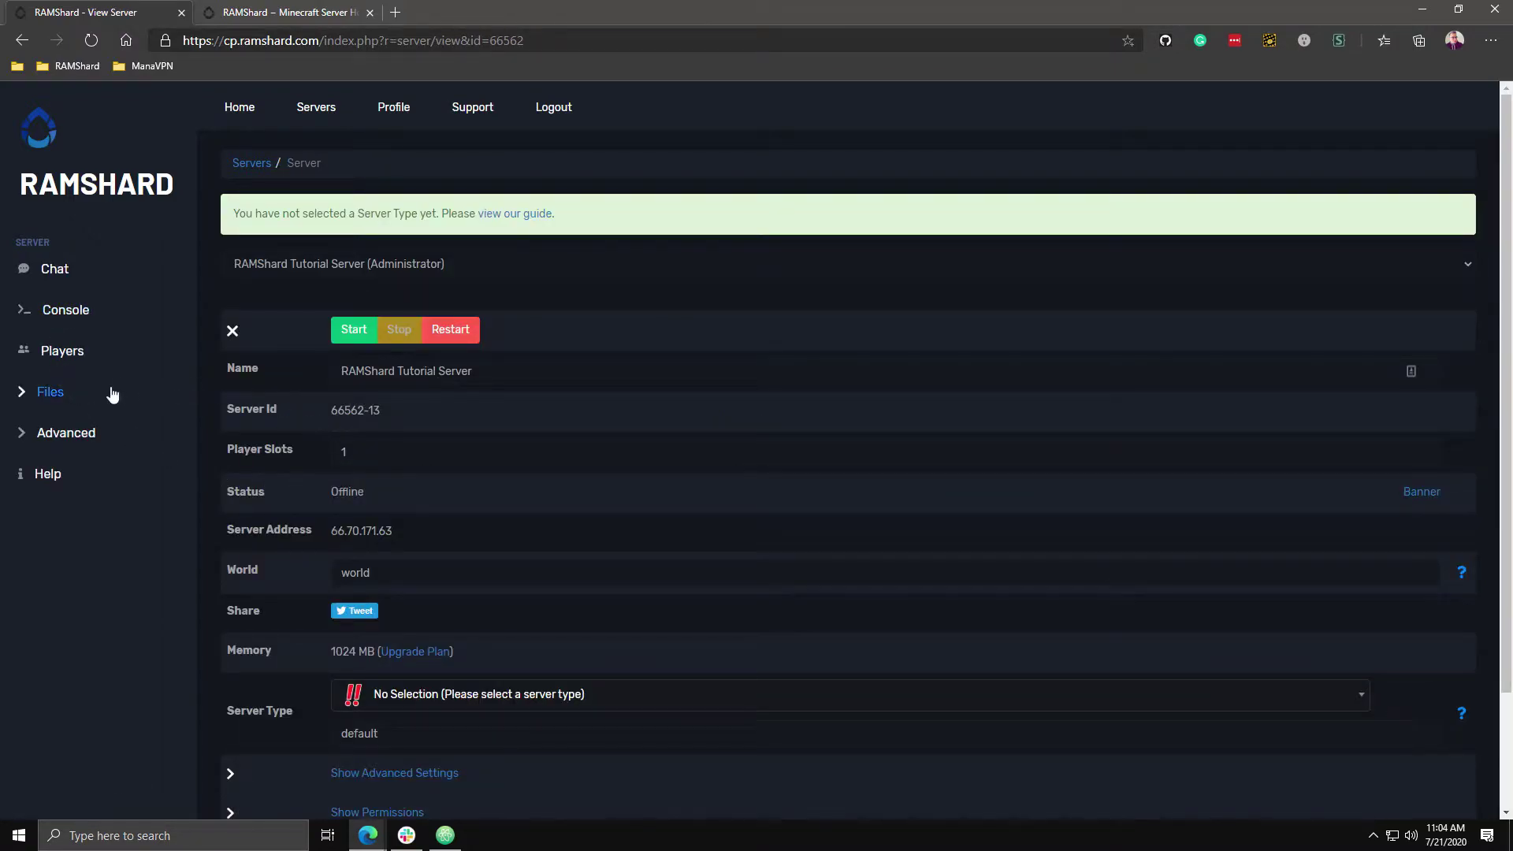
# Apply the 'Modpack: FTB SkyFactory 4 (1.12.2 - 4.1.0)' template under Files > Setup.
pyautogui.click(101, 400)
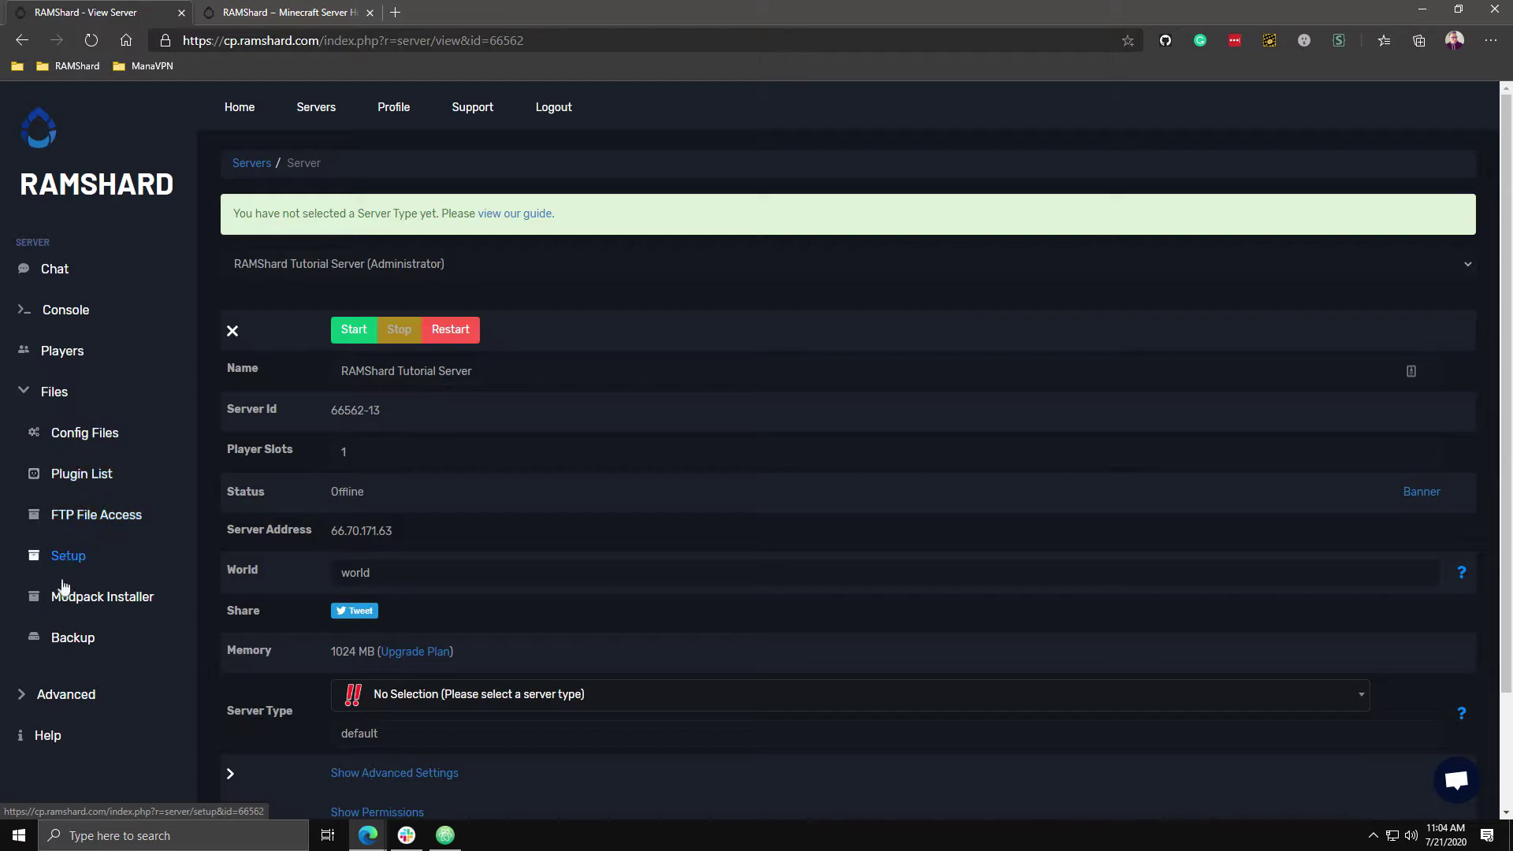
pyautogui.click(66, 553)
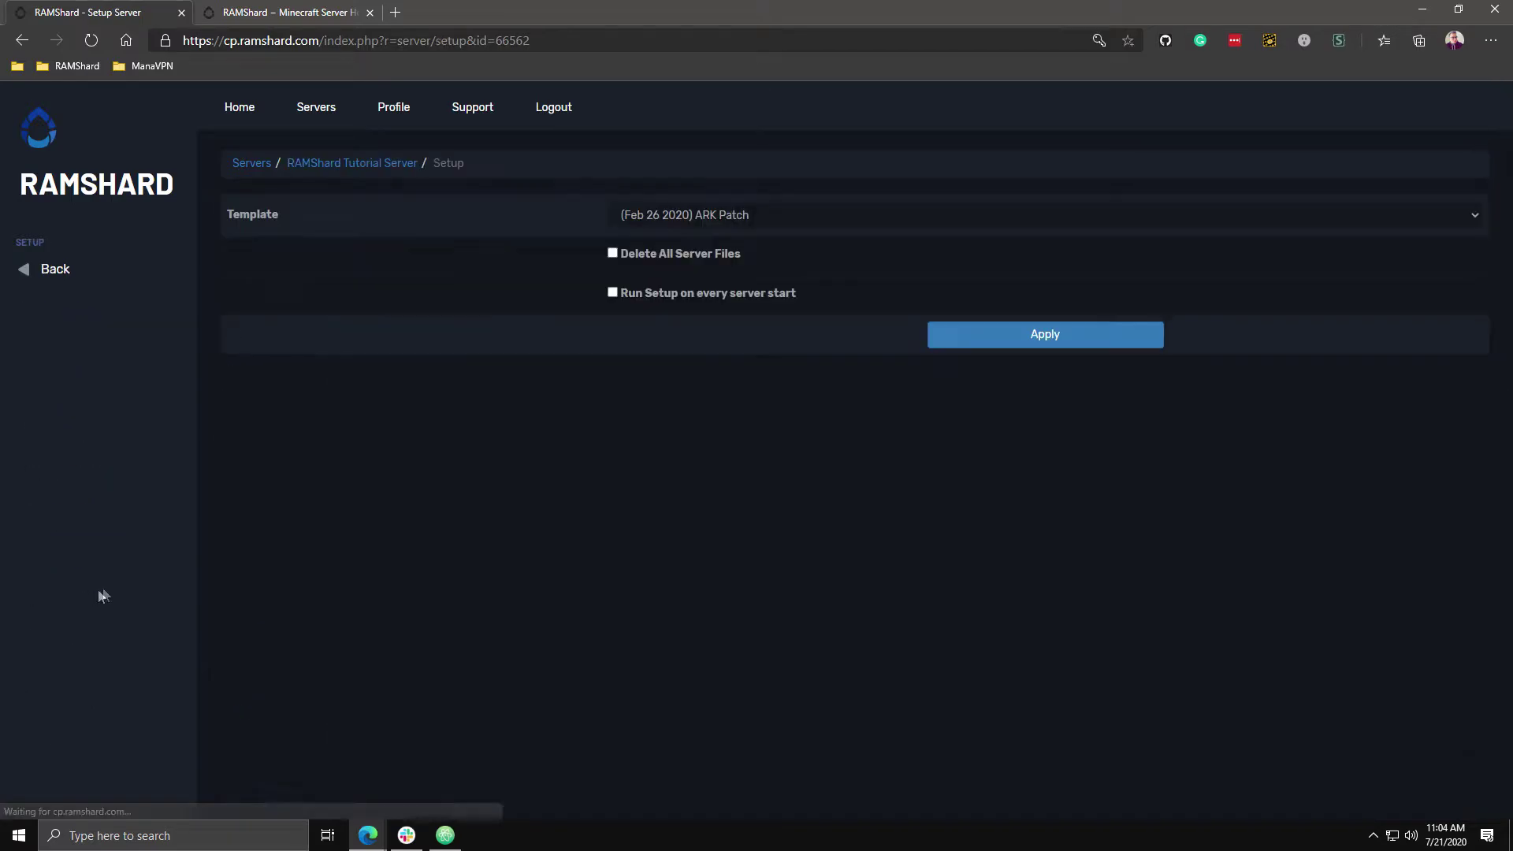
pyautogui.click(626, 216)
pyautogui.scroll(-3, 622, 293)
pyautogui.scroll(-3, 620, 290)
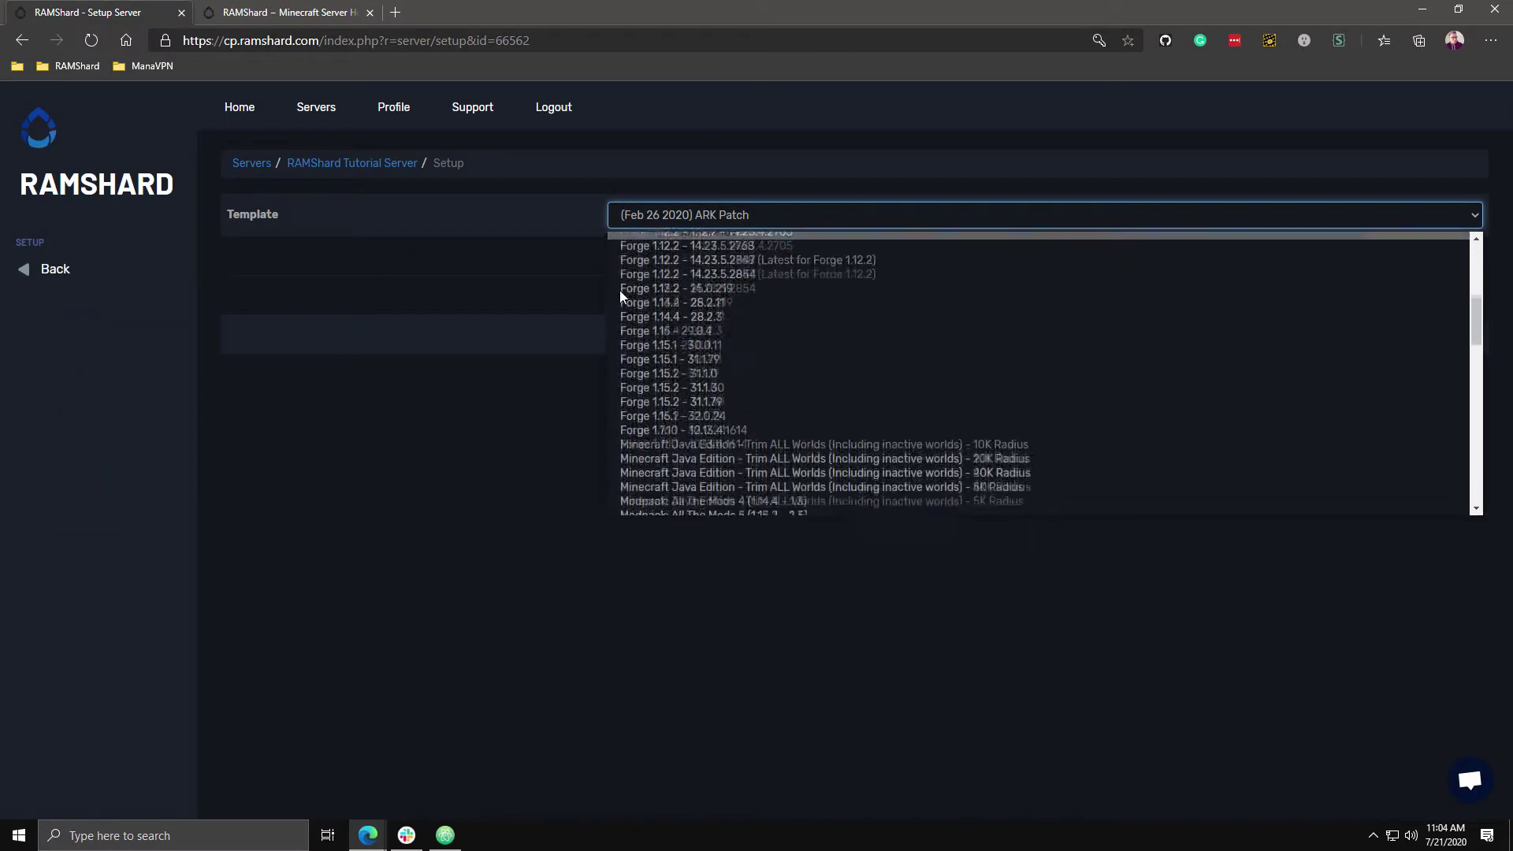
pyautogui.scroll(-3, 620, 289)
pyautogui.scroll(-3, 620, 290)
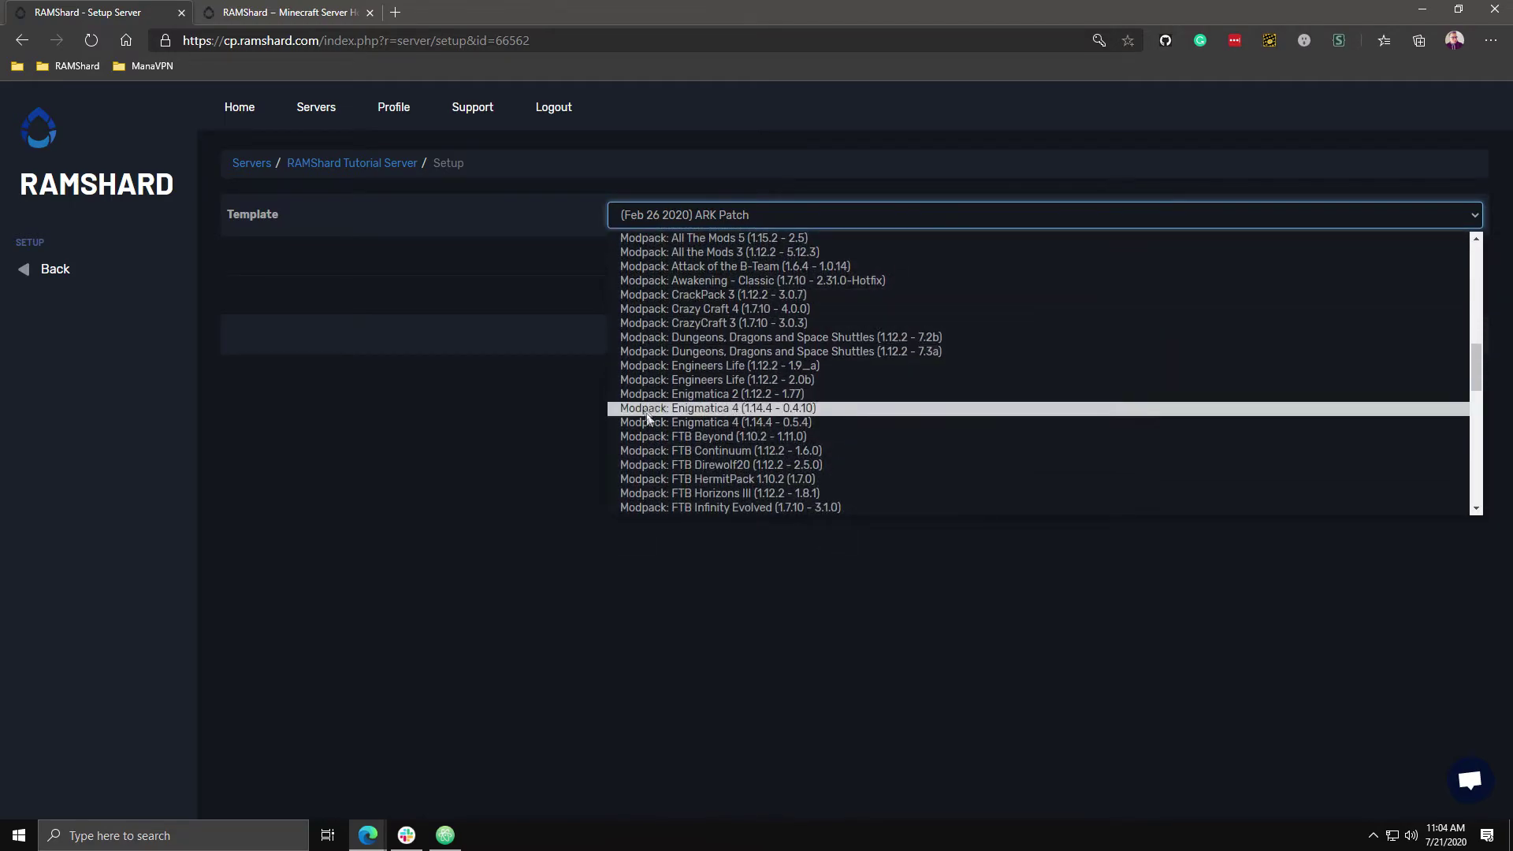
pyautogui.scroll(-1, 649, 499)
pyautogui.scroll(-1, 662, 473)
pyautogui.scroll(2, 678, 444)
pyautogui.scroll(-5, 676, 441)
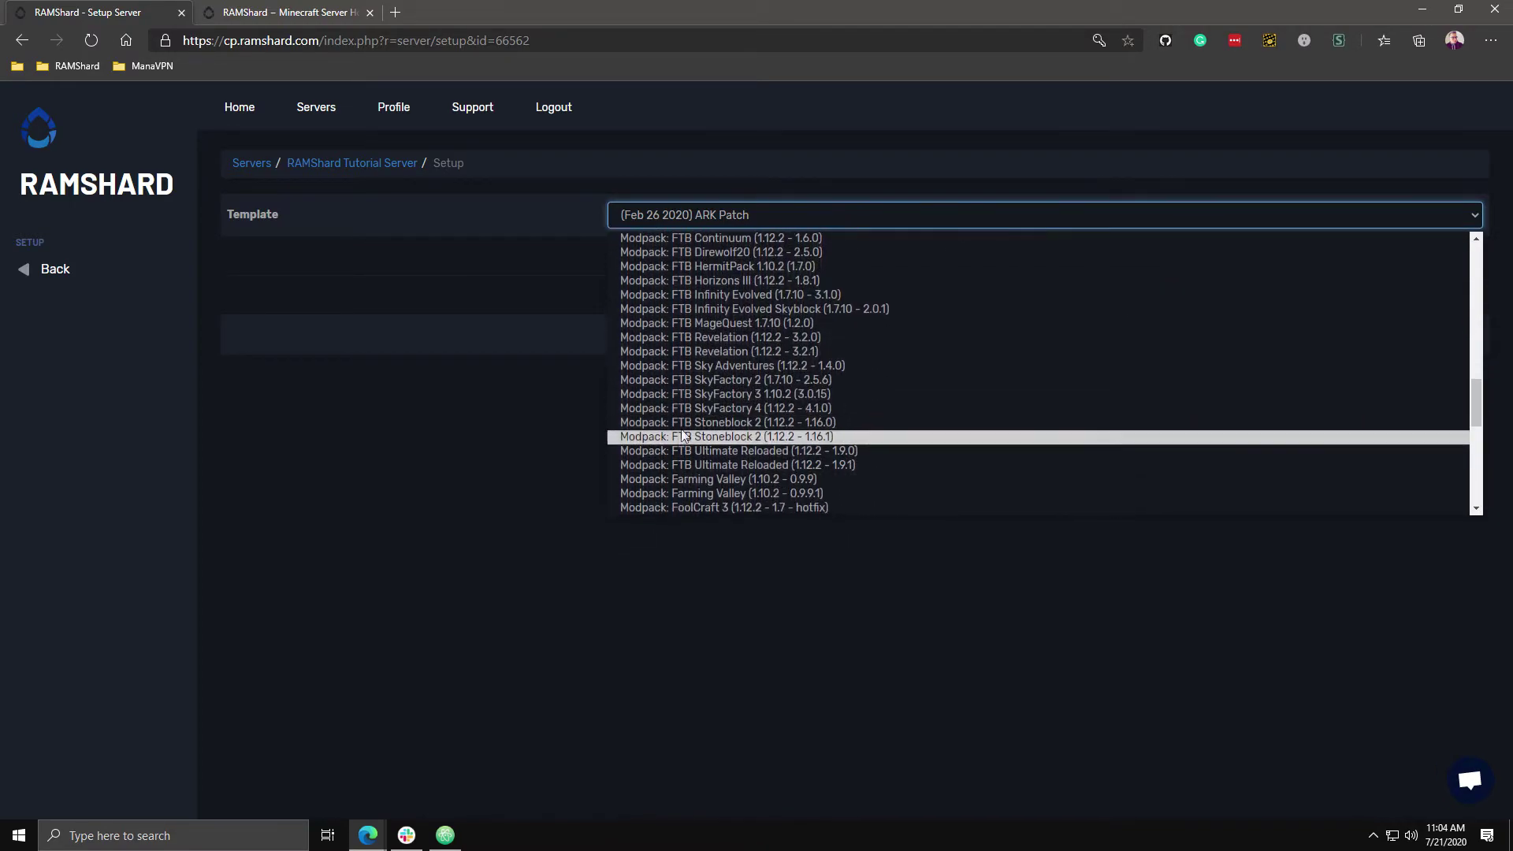
pyautogui.click(736, 406)
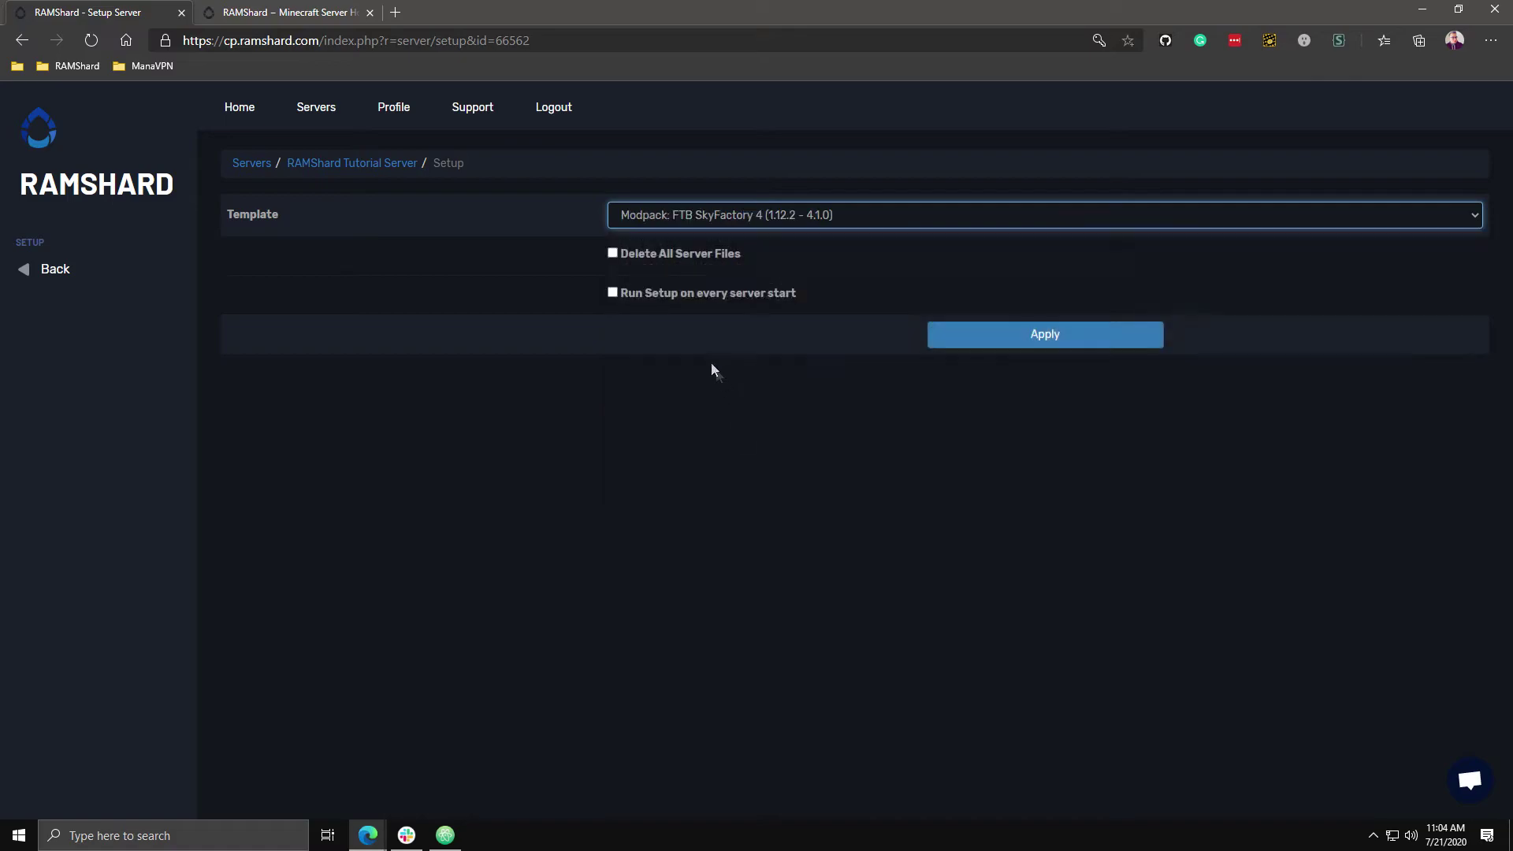
pyautogui.click(963, 343)
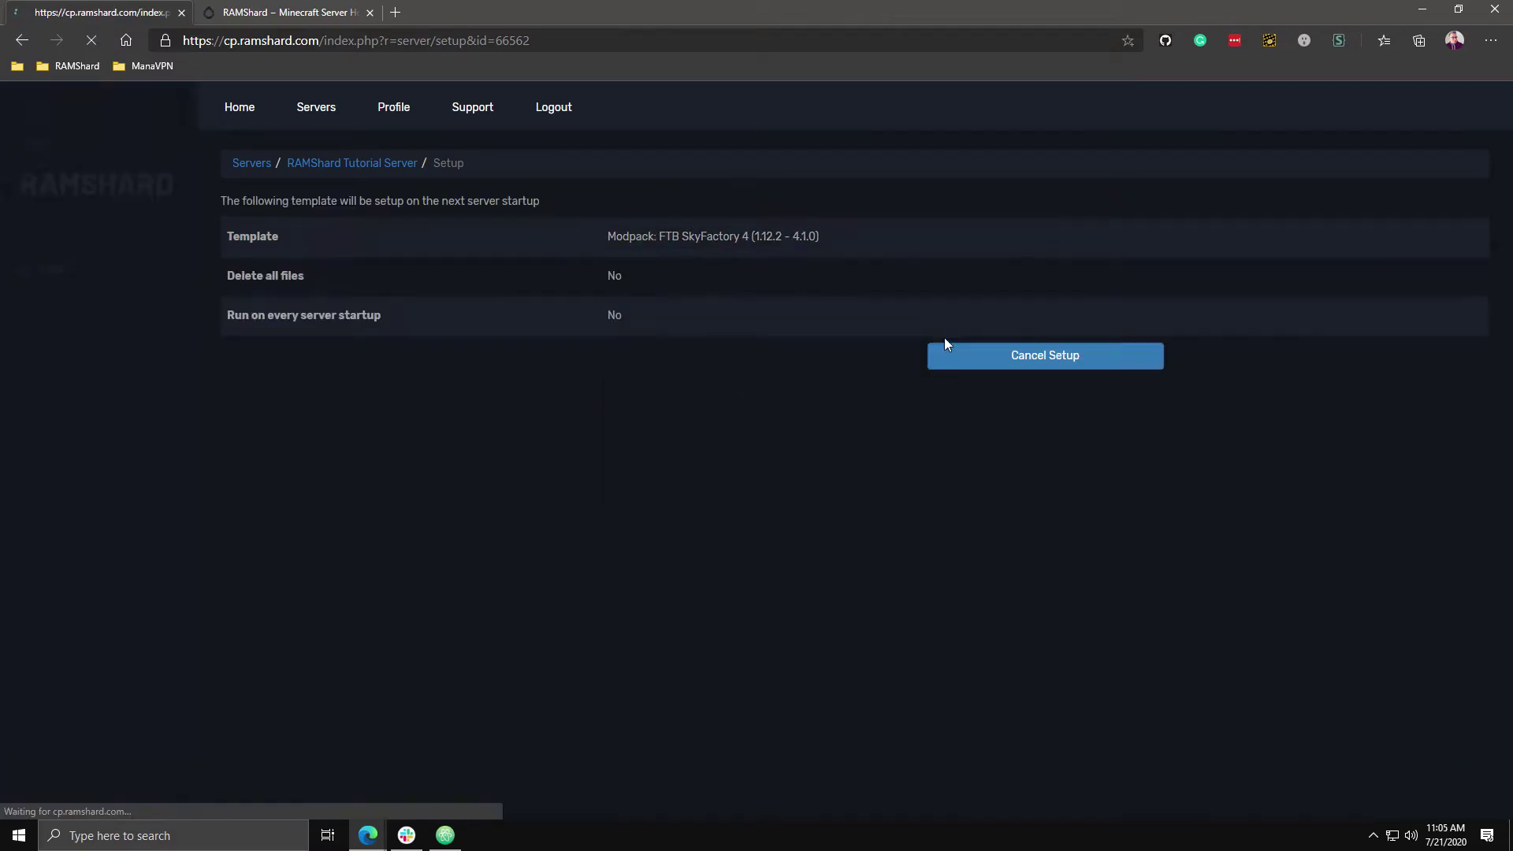
# Start the server, confirm the 'Done' startup line, then open ramshard.com's support chat.
pyautogui.click(395, 167)
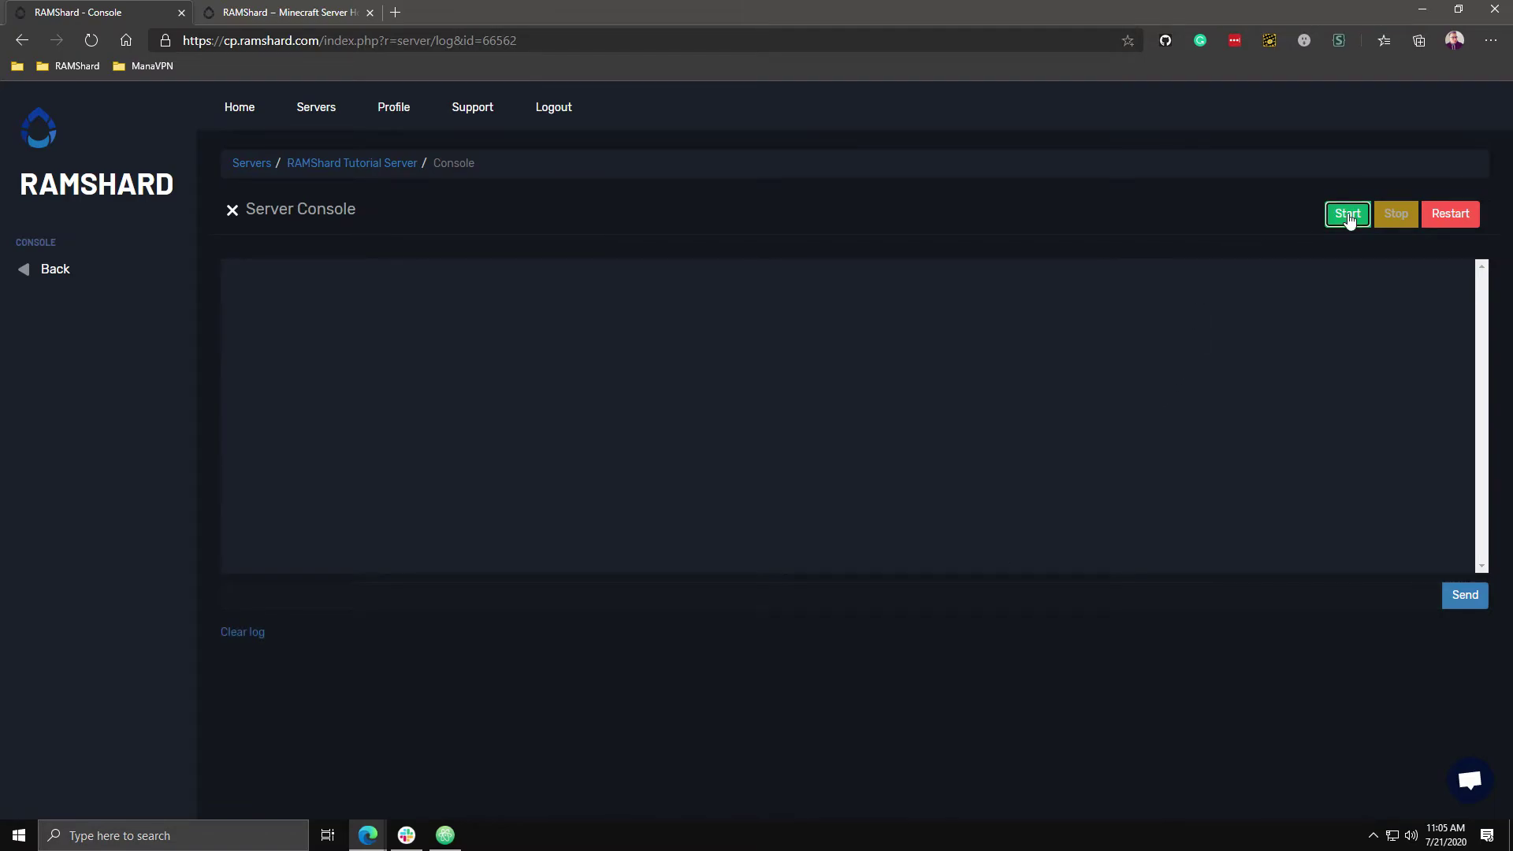
pyautogui.click(1346, 215)
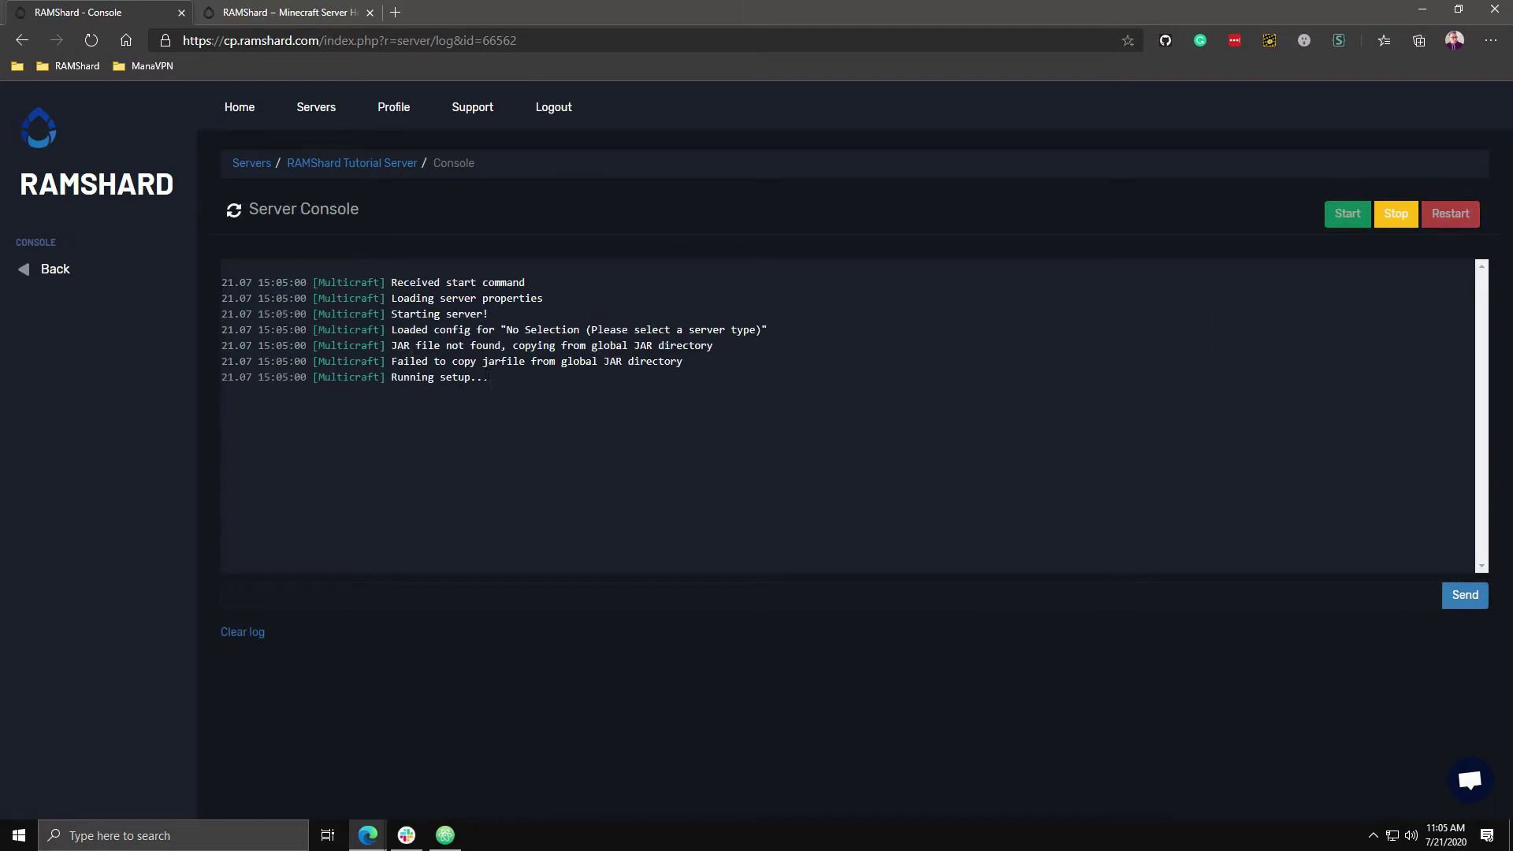
pyautogui.moveTo(491, 378); pyautogui.dragTo(220, 284)
pyautogui.click(325, 326)
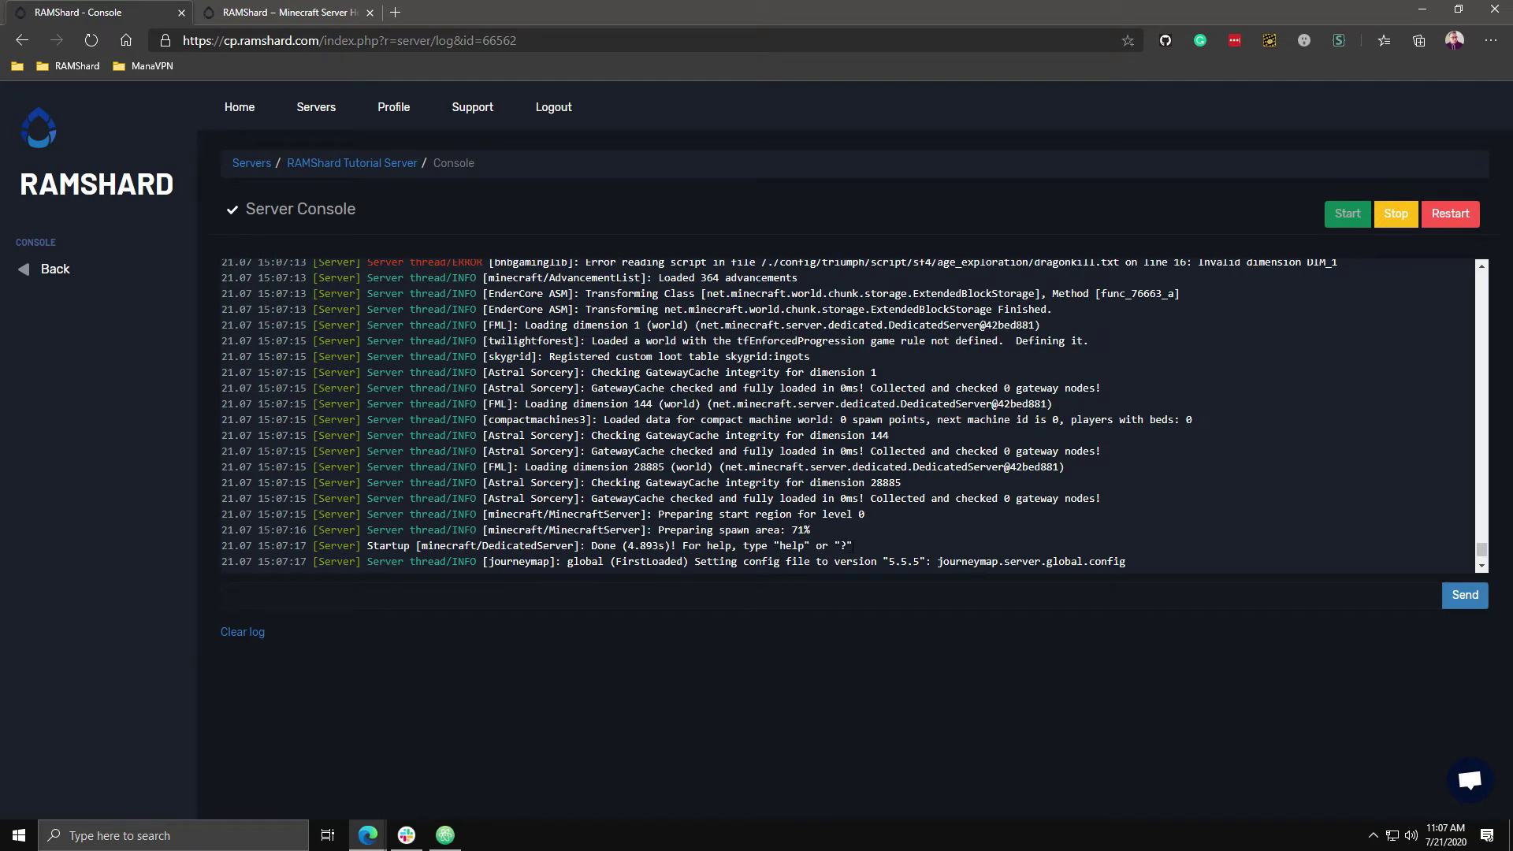
pyautogui.moveTo(851, 545); pyautogui.dragTo(204, 554)
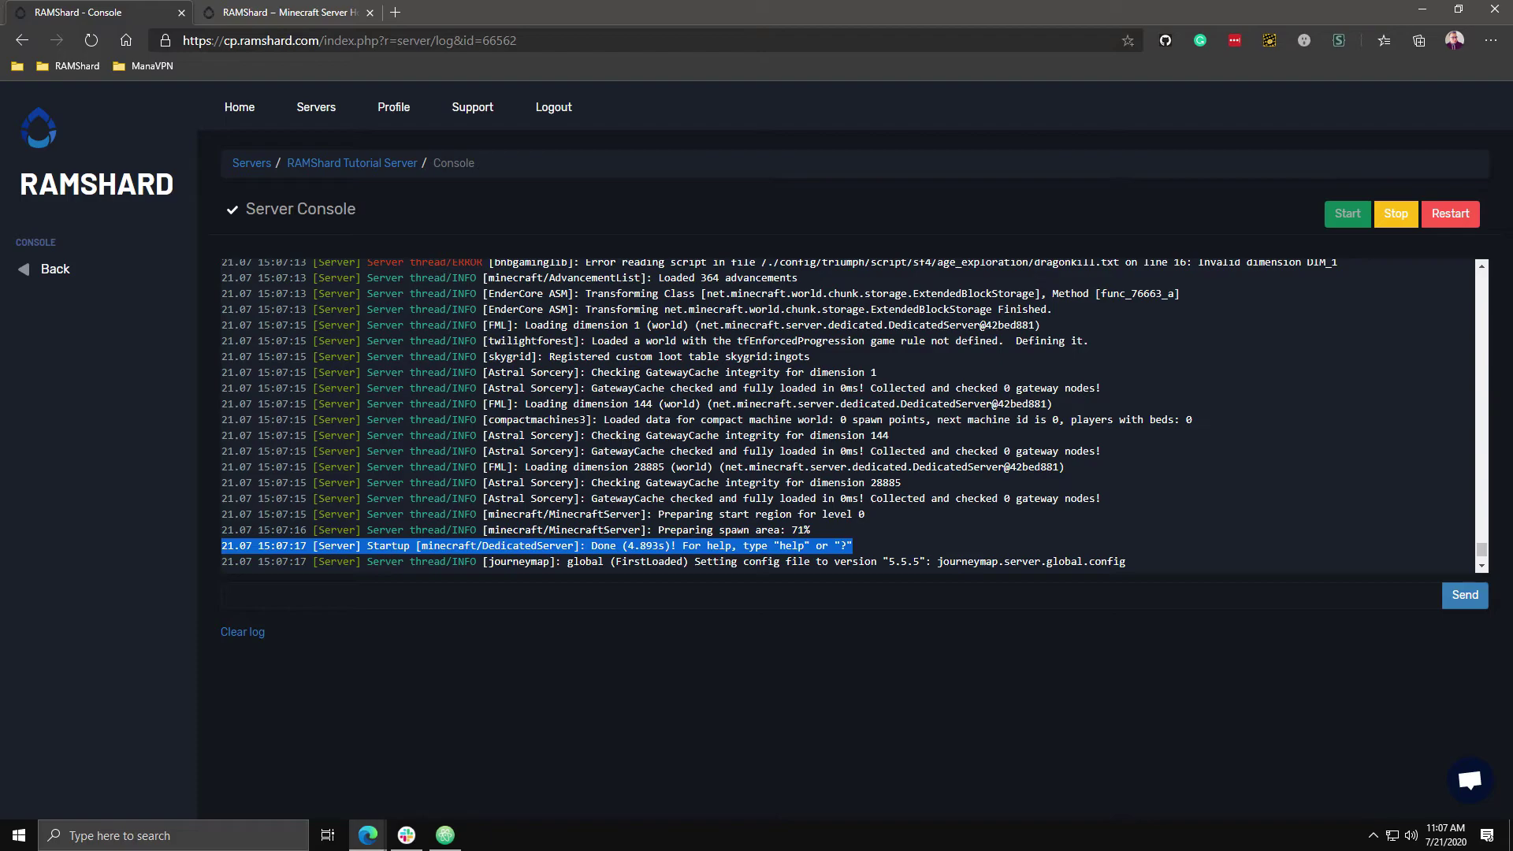
pyautogui.click(252, 12)
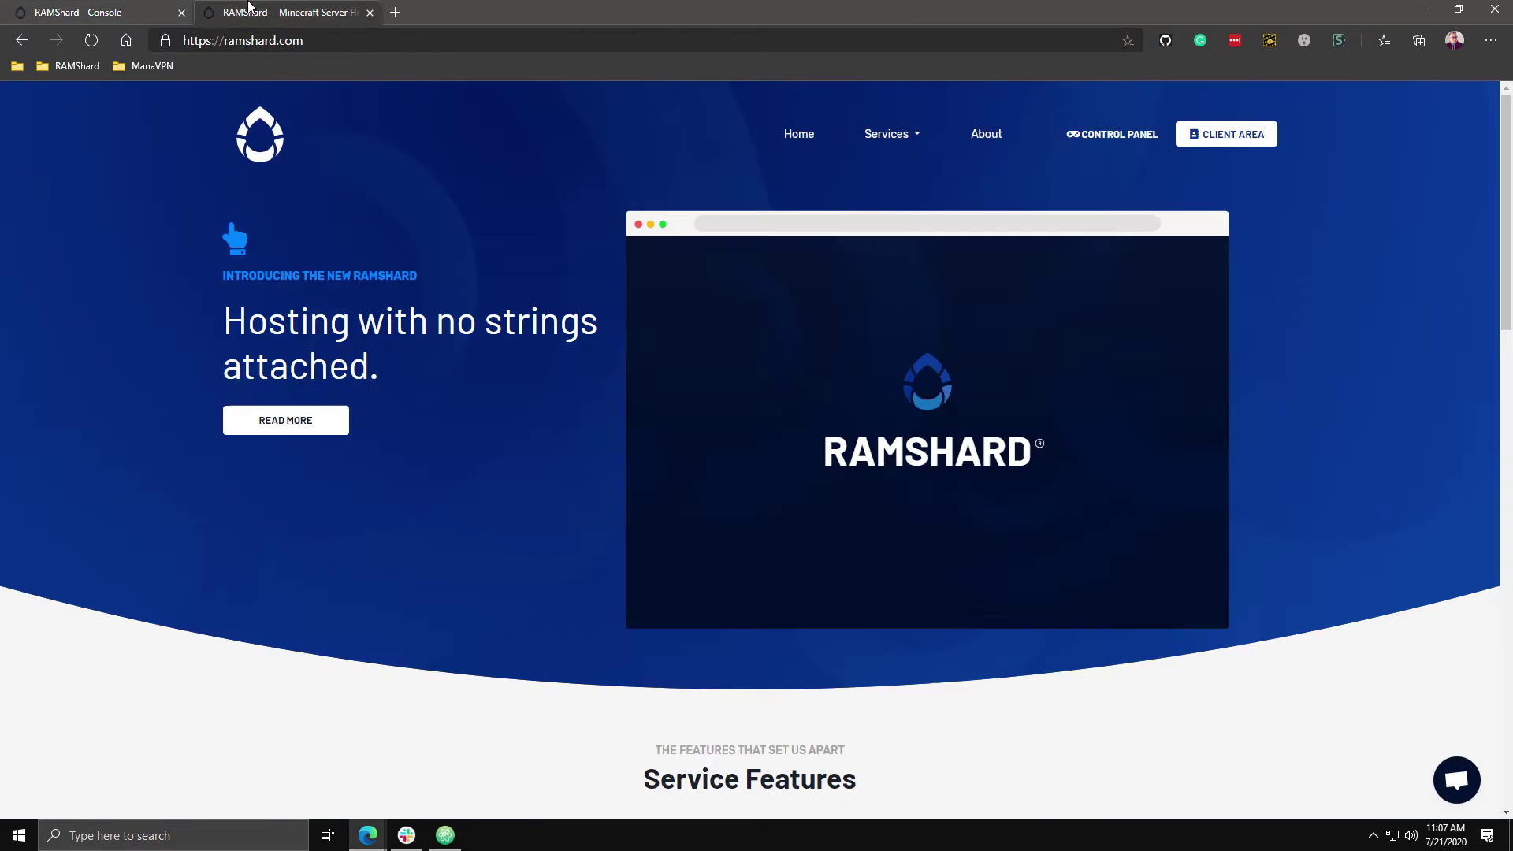
pyautogui.click(1458, 779)
pyautogui.write('I NEED HE')
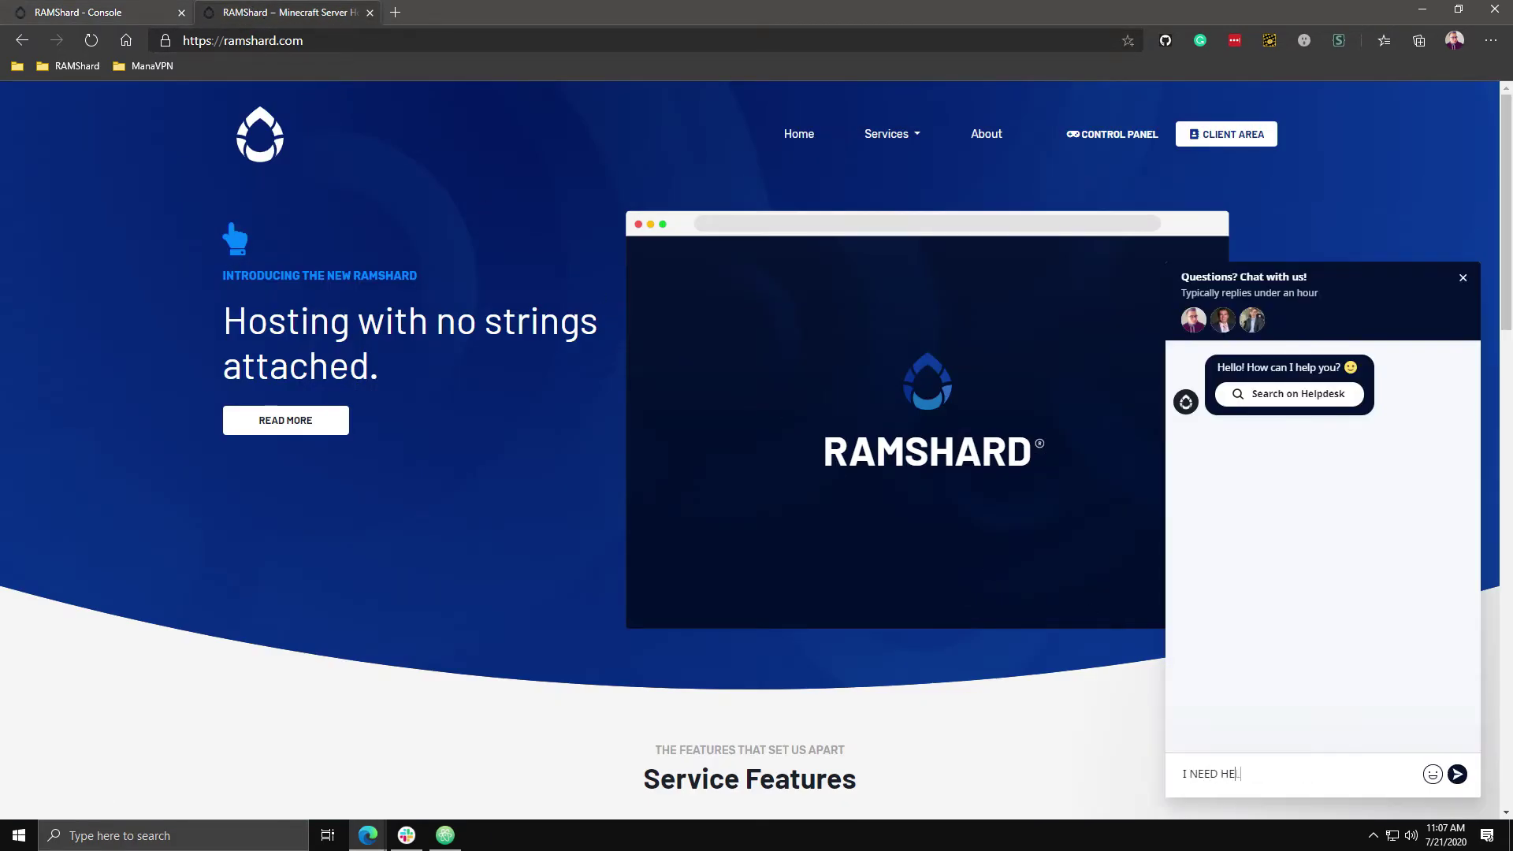
pyautogui.write('LP WITH MODPACK INSTALLATION PL')
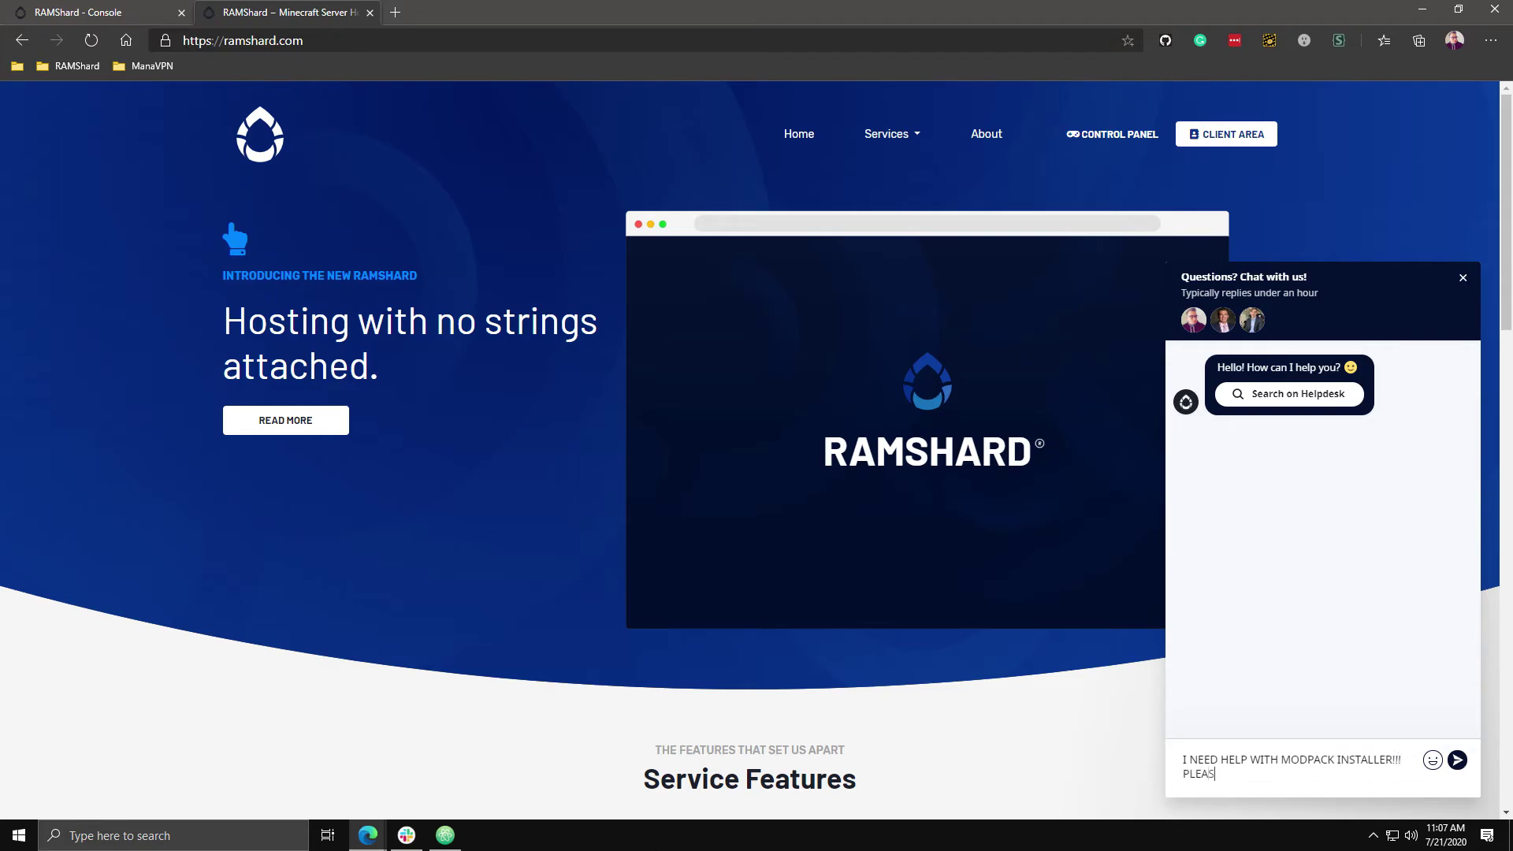